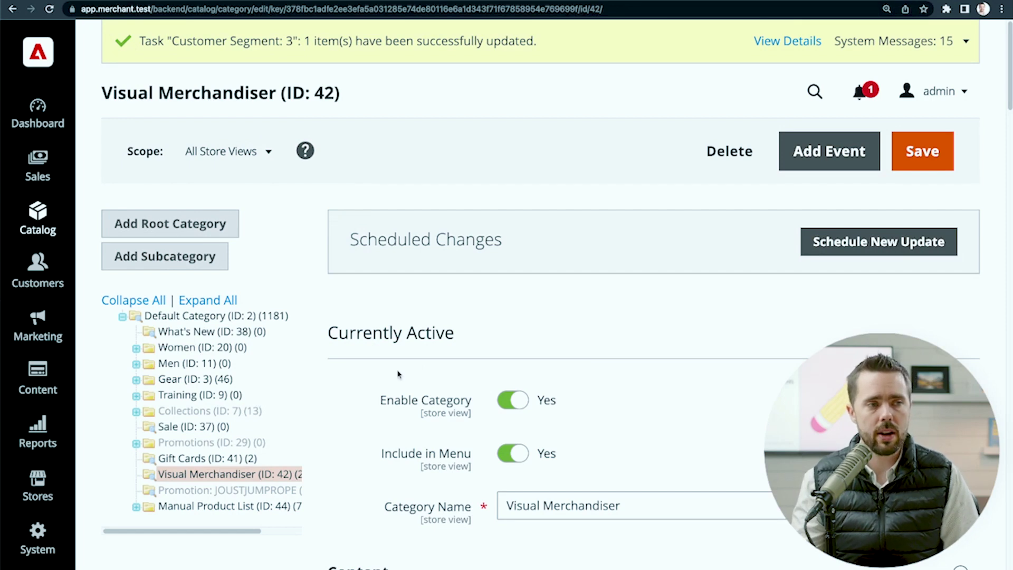
# Turn off matching products by rule in the Visual Merchandiser category's Products in Category section.
pyautogui.scroll(-5, 542, 365)
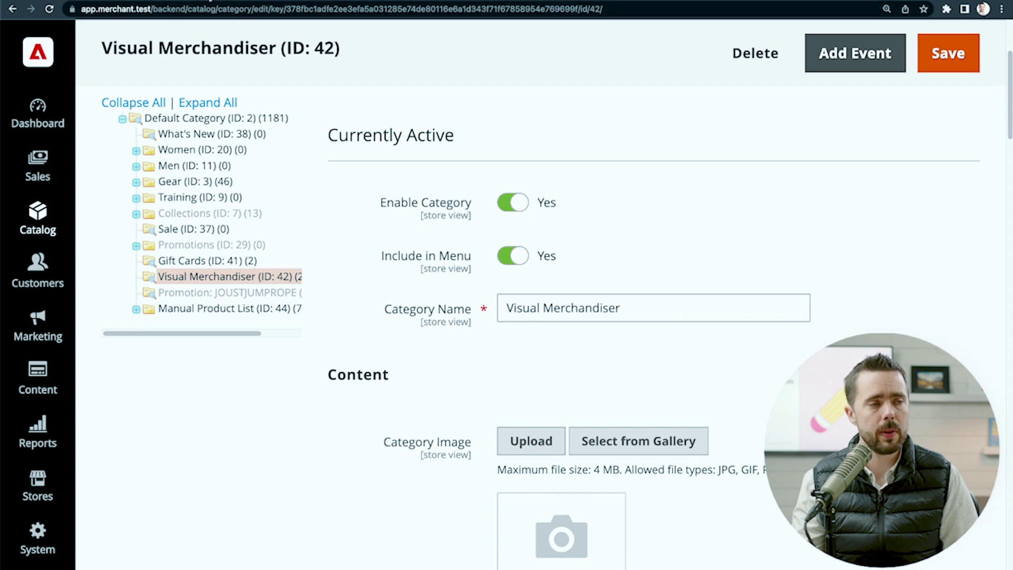
pyautogui.scroll(-10, 458, 485)
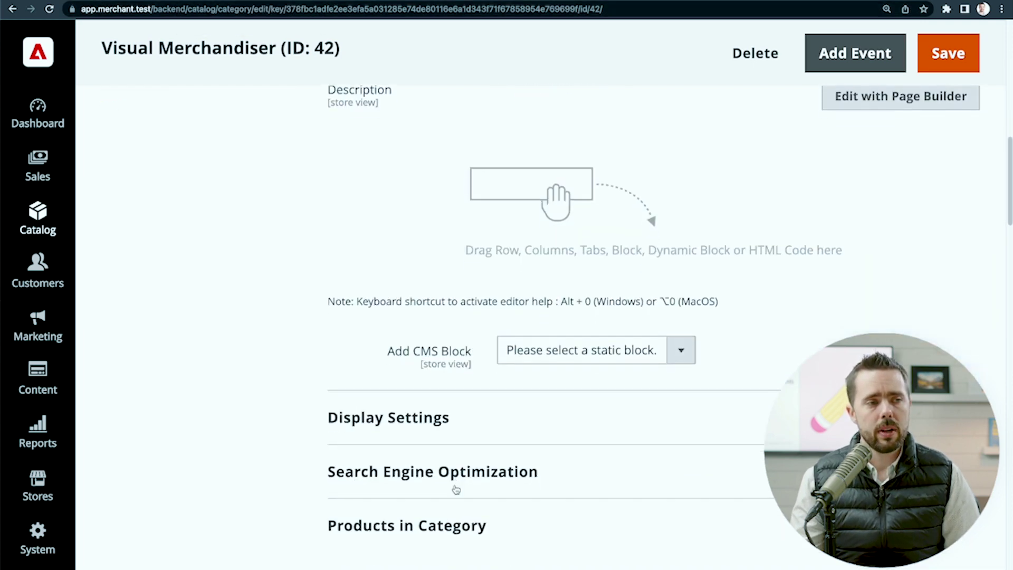
pyautogui.scroll(-3, 456, 489)
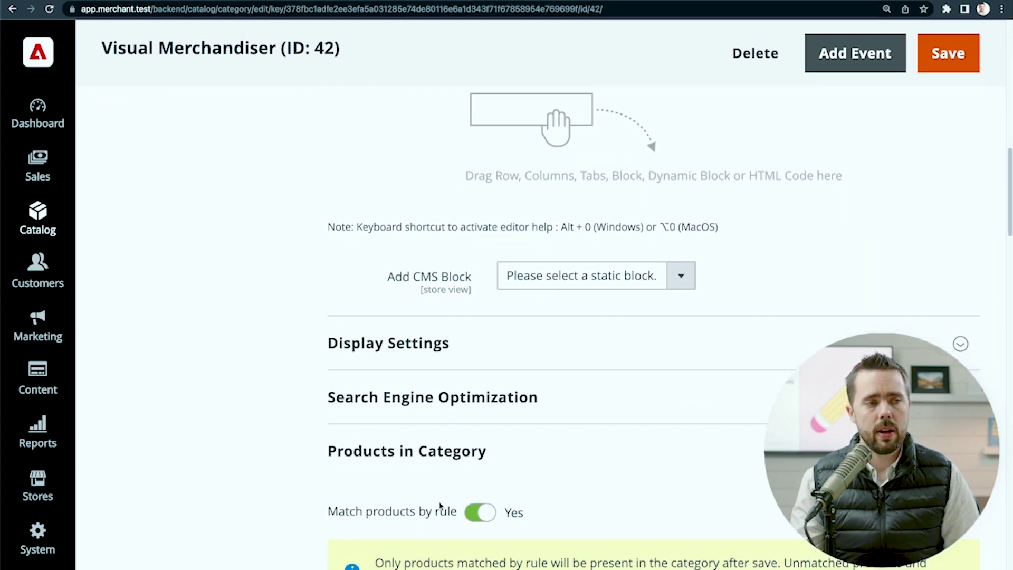
pyautogui.click(475, 511)
pyautogui.scroll(-5, 491, 501)
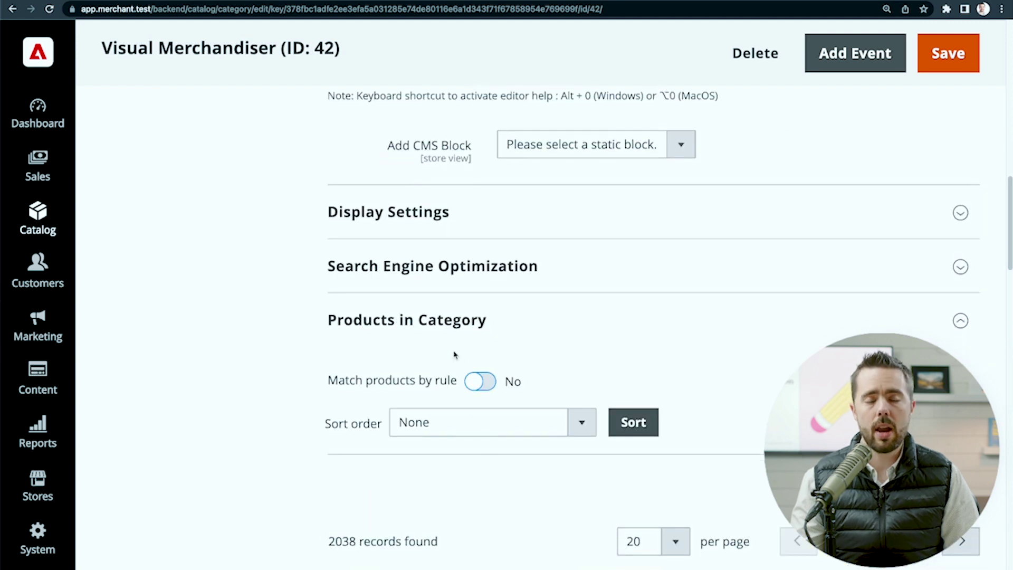
pyautogui.moveTo(330, 381); pyautogui.dragTo(544, 383)
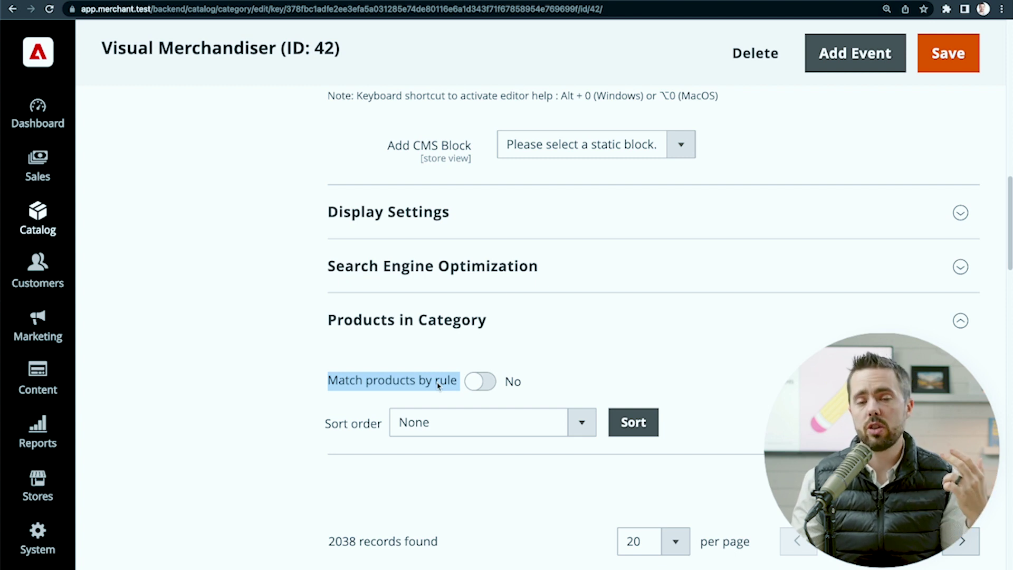
# Move Joust Duffle Bag to third place in the category's product grid, after Strive Shoulder Pack, and check the products' position fields.
pyautogui.scroll(-3, 438, 390)
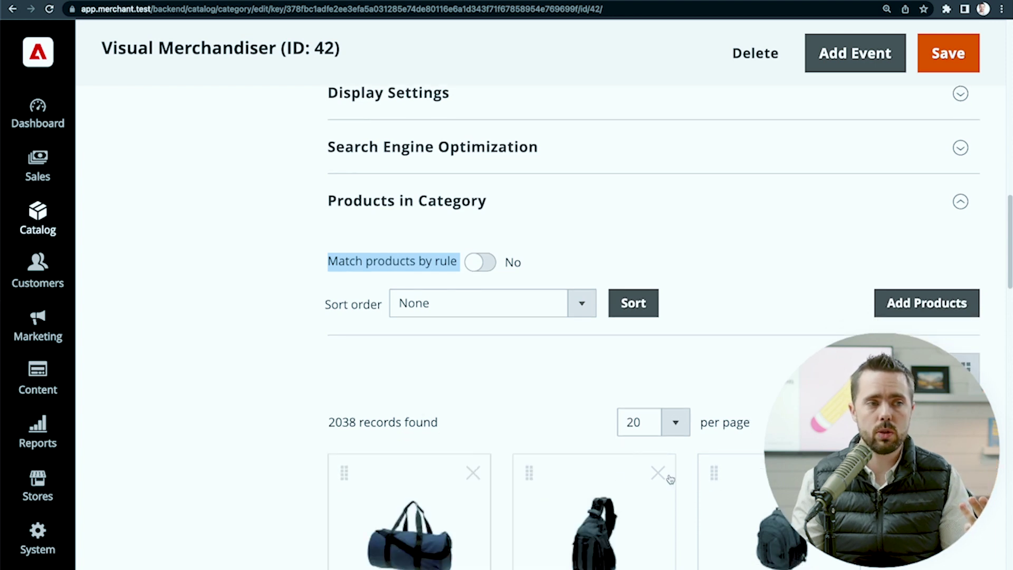
pyautogui.scroll(-2, 354, 475)
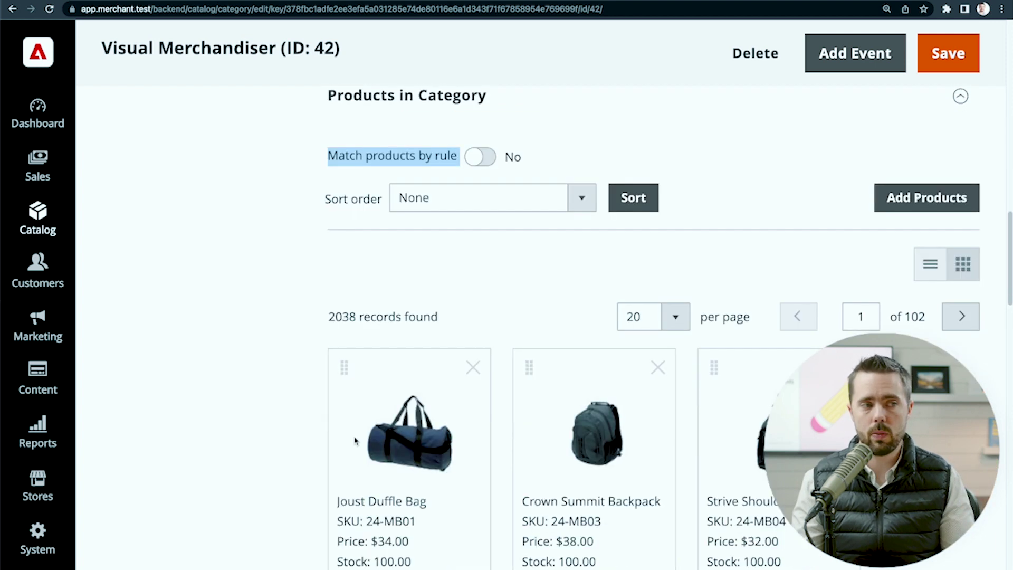
pyautogui.moveTo(347, 368); pyautogui.dragTo(770, 375)
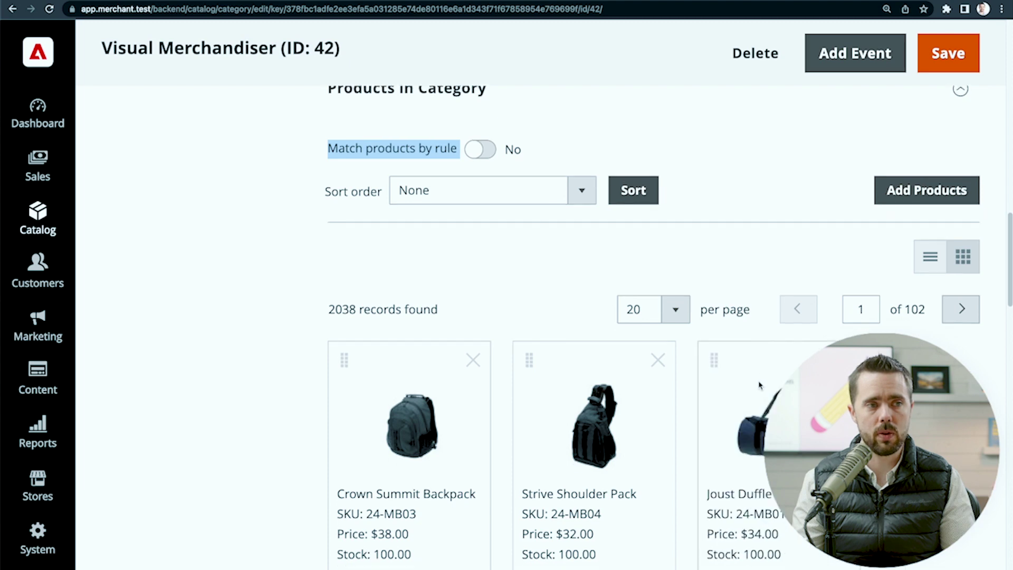
pyautogui.scroll(-5, 759, 385)
pyautogui.scroll(-1, 758, 386)
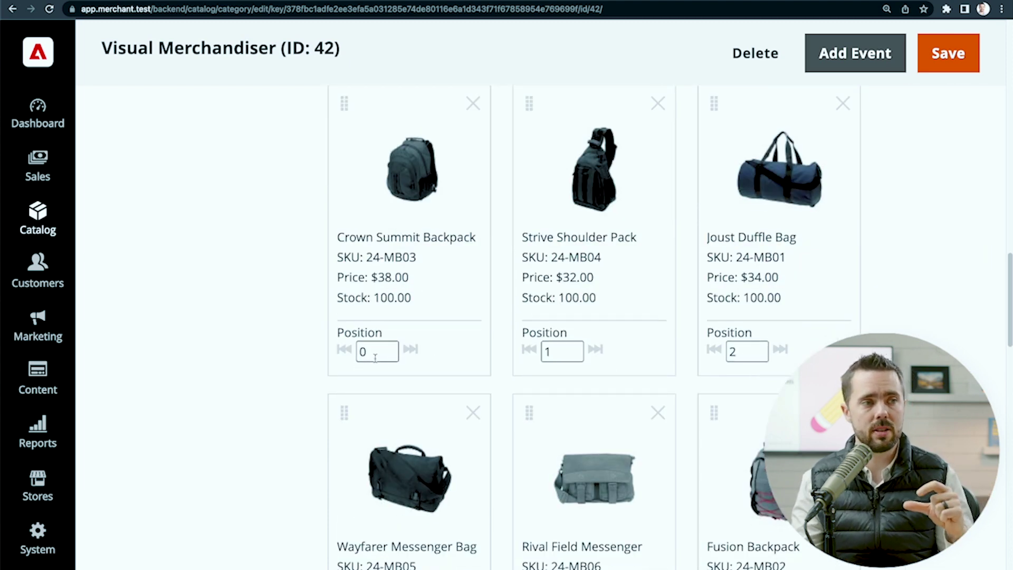
pyautogui.click(753, 353)
# Show the category's products as a list and move Crown Summit Backpack directly below Wayfarer Messenger Bag.
pyautogui.scroll(5, 753, 352)
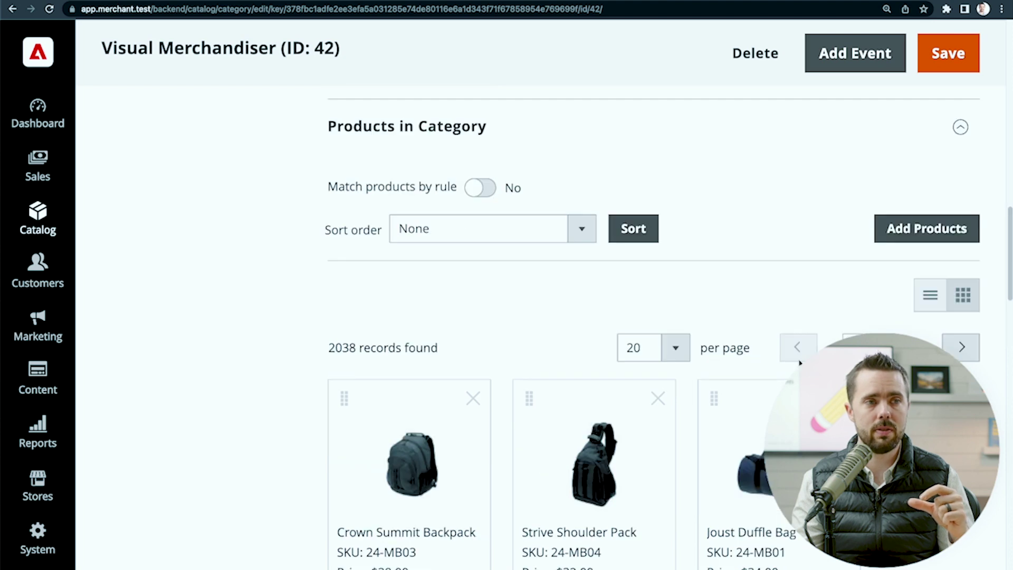
pyautogui.click(929, 296)
pyautogui.scroll(-2, 632, 354)
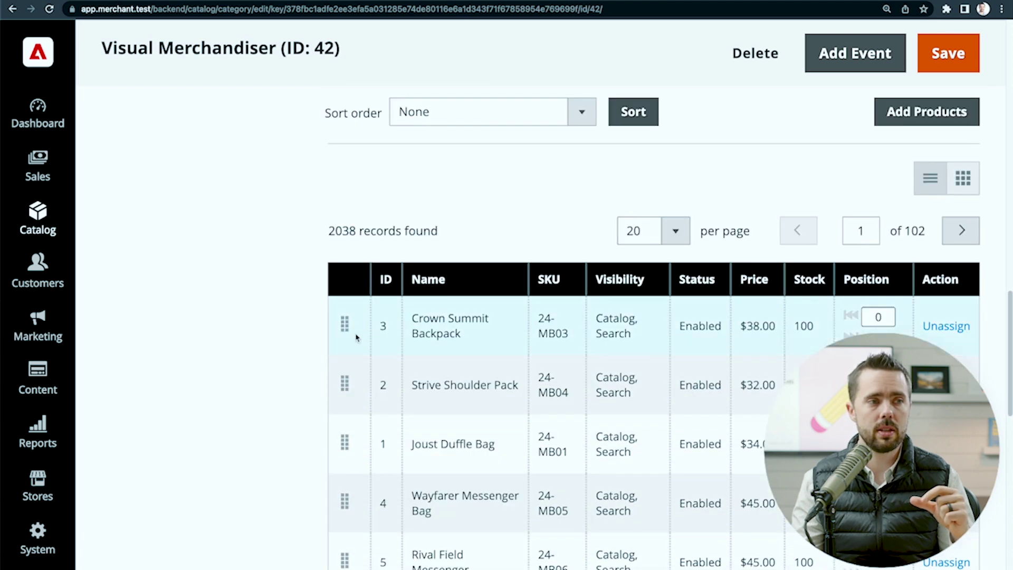
pyautogui.moveTo(353, 336); pyautogui.dragTo(346, 503)
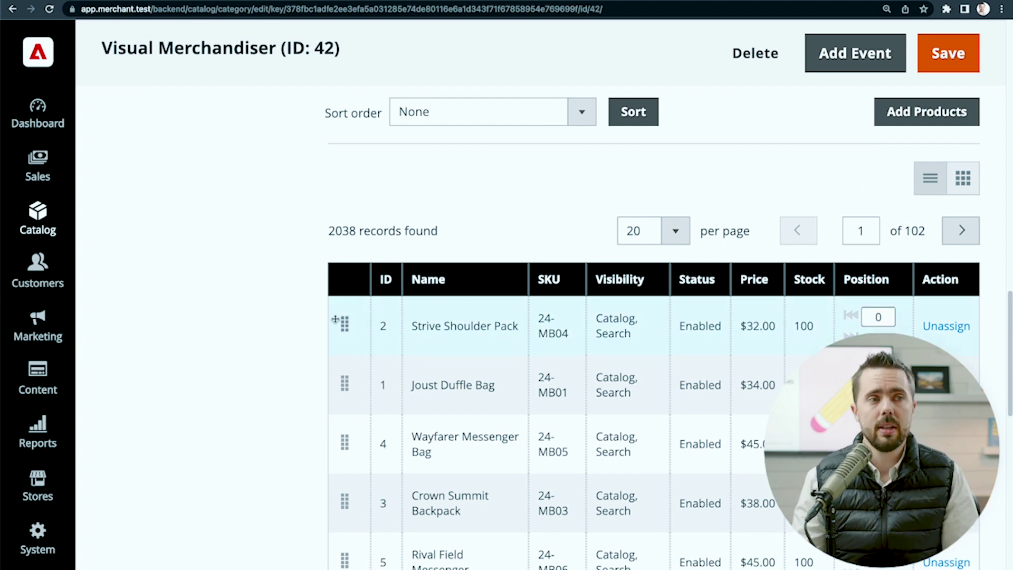
# Move Strive Shoulder Pack below Rival Field Messenger, and bring Rival Field Messenger to the first row.
pyautogui.moveTo(343, 321); pyautogui.dragTo(362, 544)
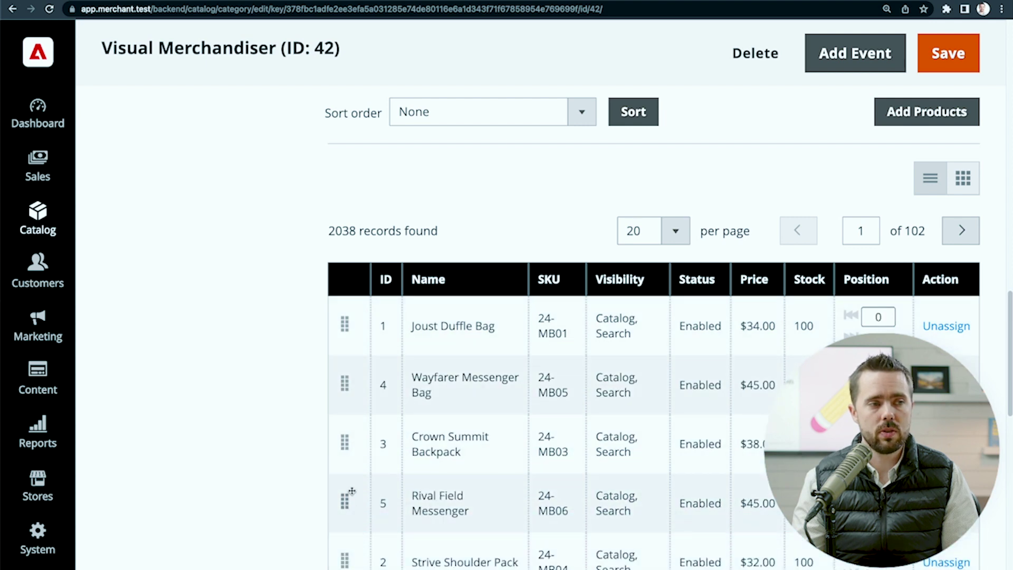
pyautogui.moveTo(347, 493); pyautogui.dragTo(348, 316)
# Turn on matching products by rule for the Visual Merchandiser category.
pyautogui.scroll(2, 356, 366)
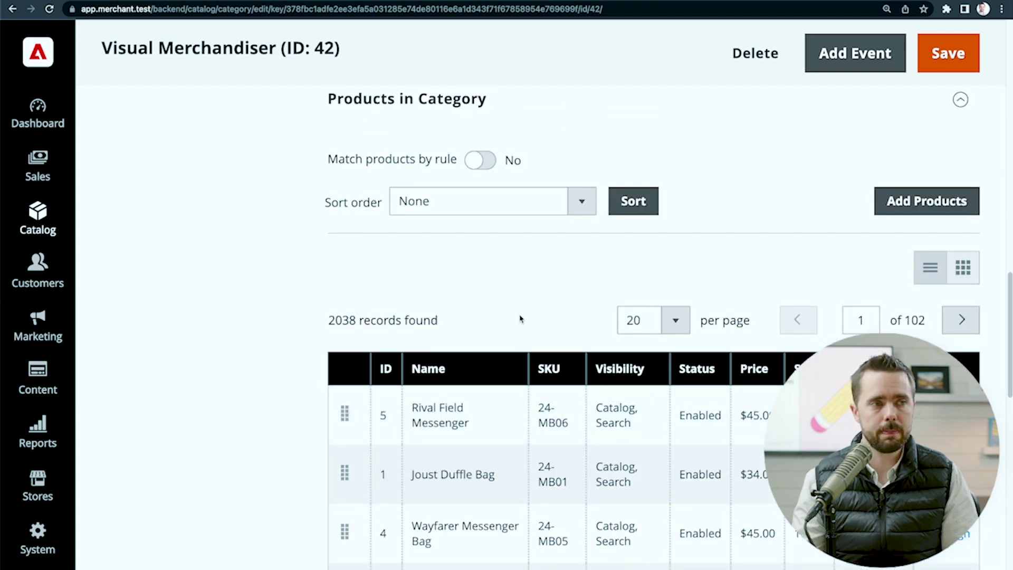
pyautogui.scroll(1, 523, 318)
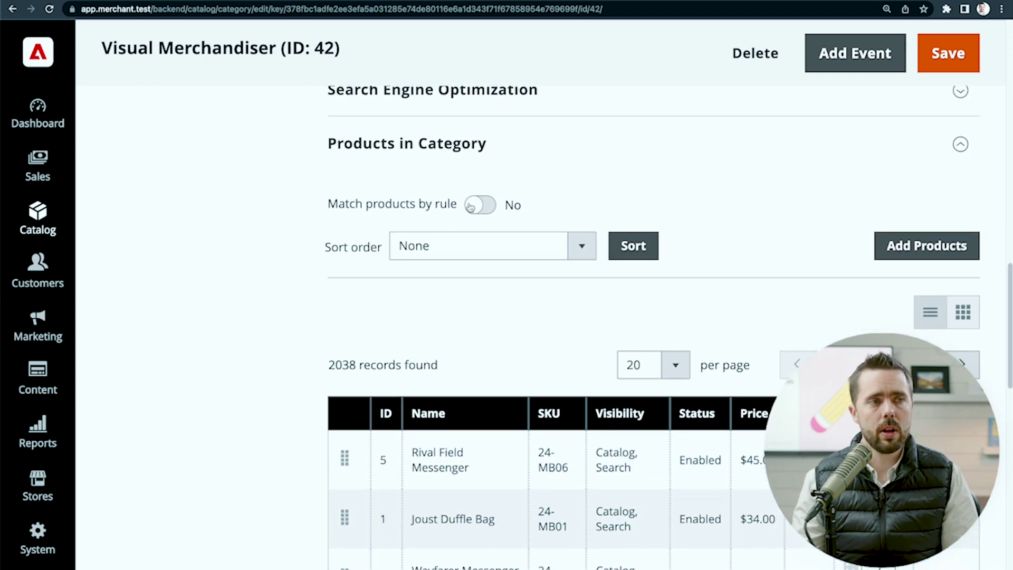
pyautogui.click(471, 207)
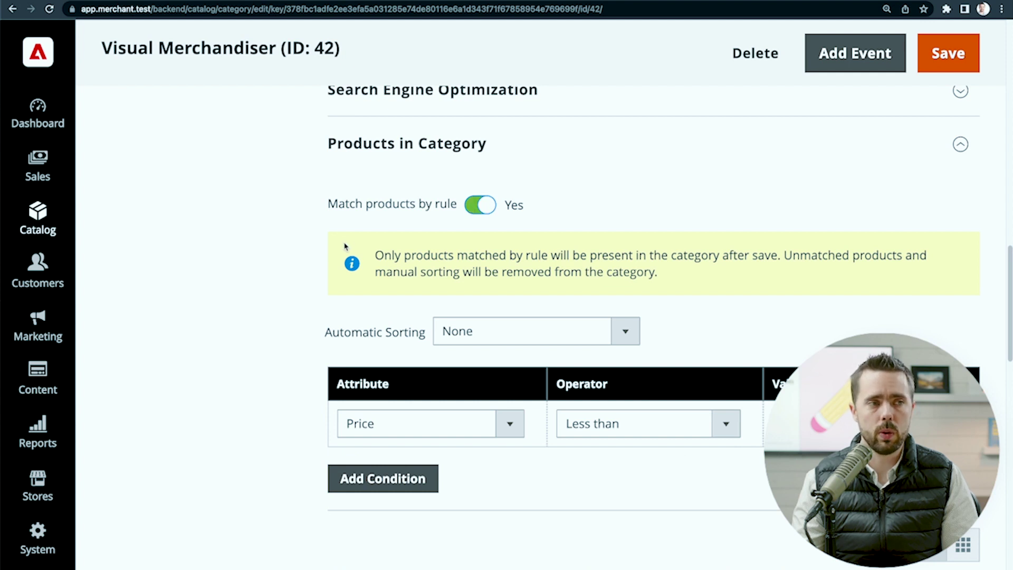
# Examine the available Automatic Sorting options and the rule condition, leaving the sorting on None.
pyautogui.click(475, 334)
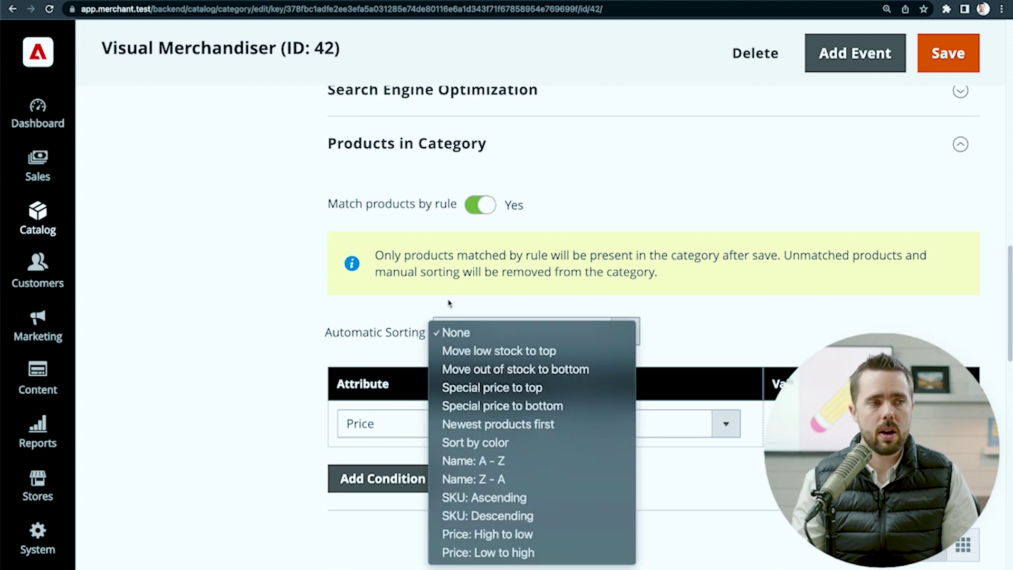
pyautogui.click(506, 329)
pyautogui.click(516, 341)
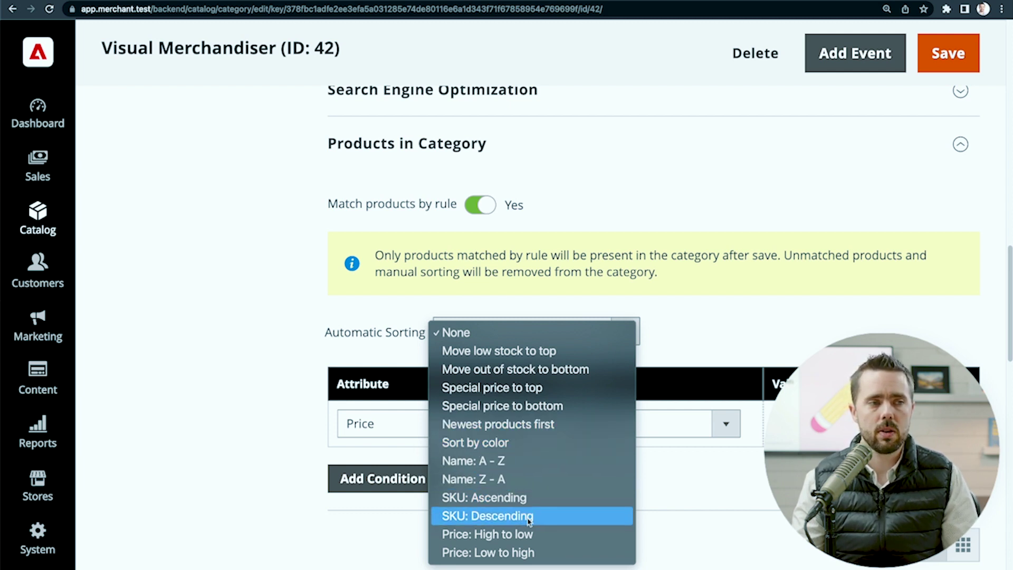
pyautogui.click(181, 343)
pyautogui.scroll(-3, 267, 343)
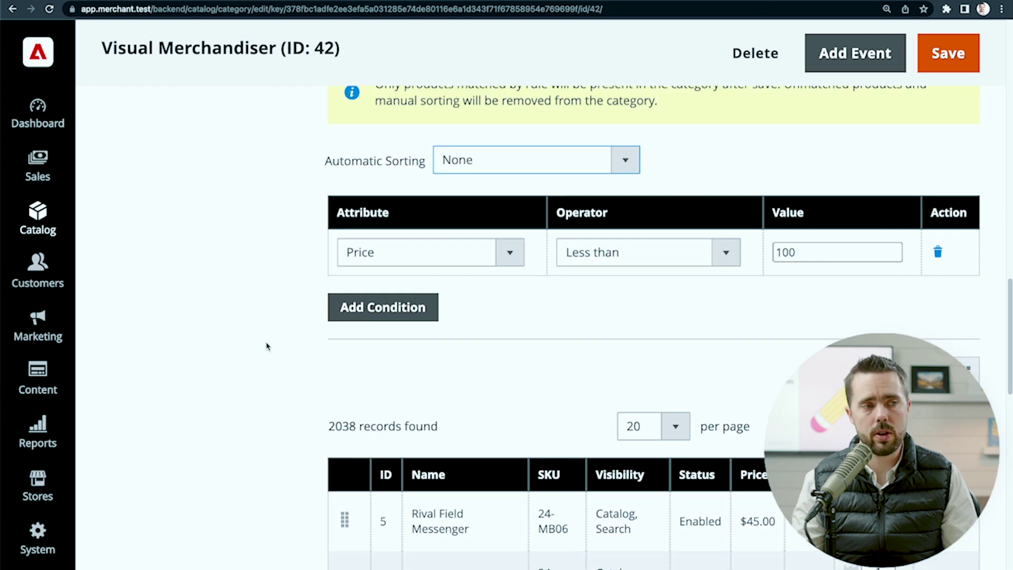
pyautogui.scroll(1, 291, 314)
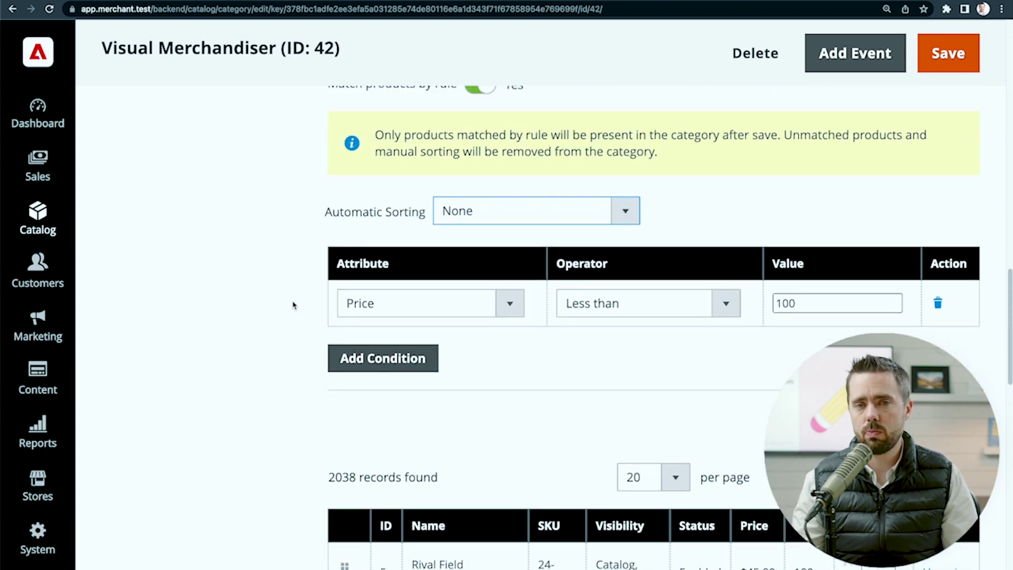
pyautogui.click(478, 211)
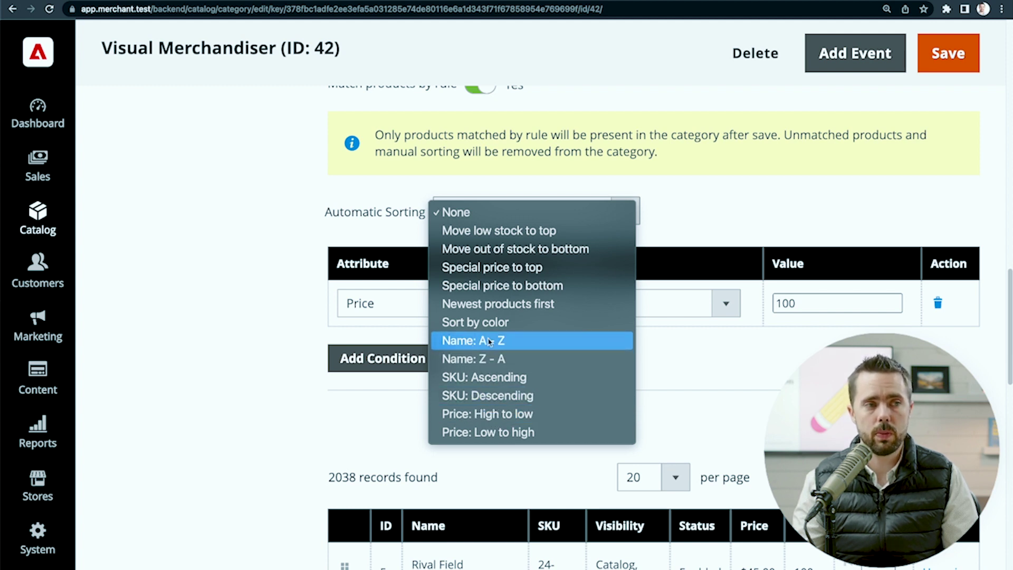
pyautogui.click(209, 341)
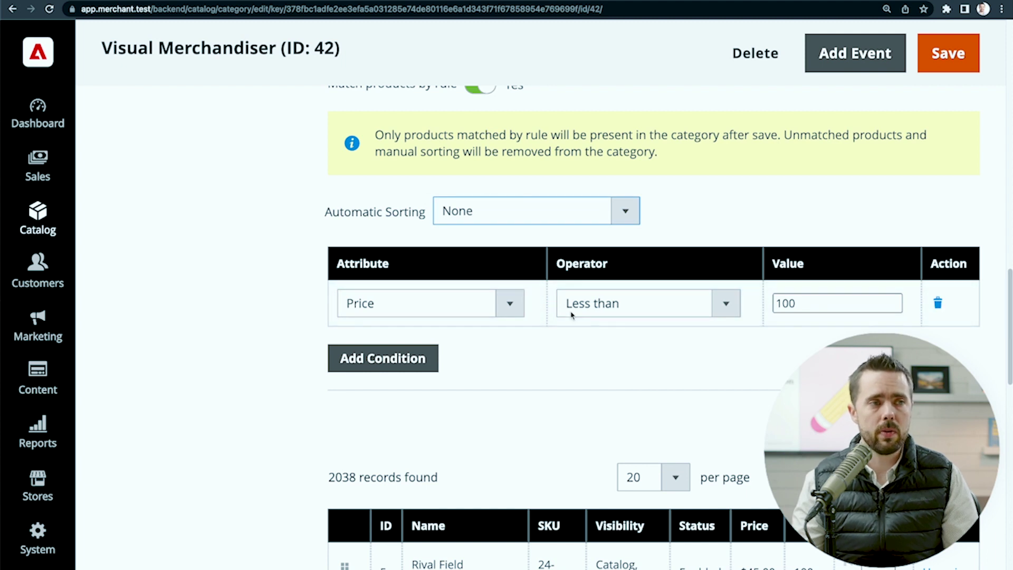
# Review which attributes can be chosen for the category rule's price condition.
pyautogui.scroll(1, 570, 316)
pyautogui.click(443, 333)
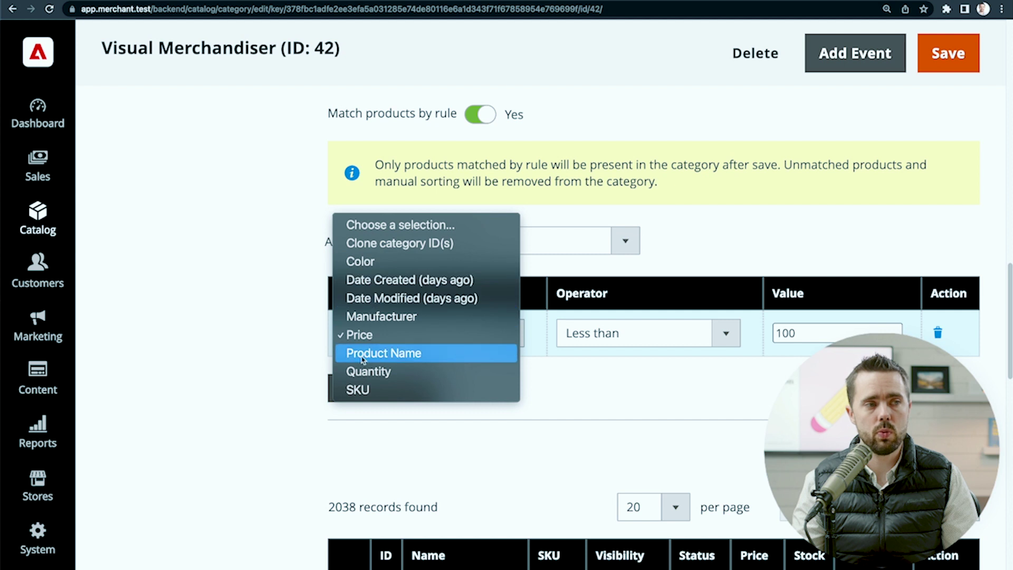
pyautogui.click(288, 376)
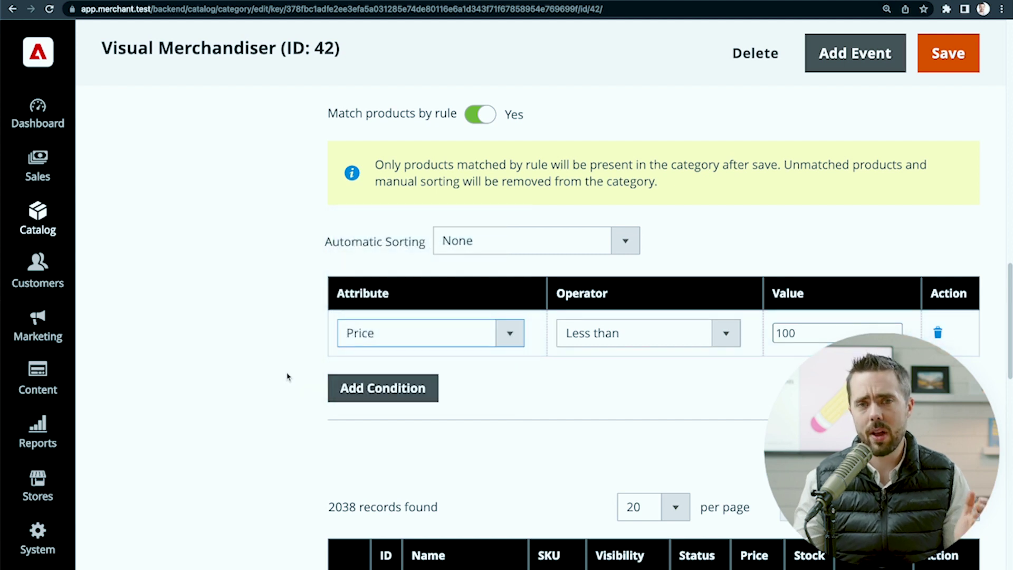
pyautogui.click(384, 335)
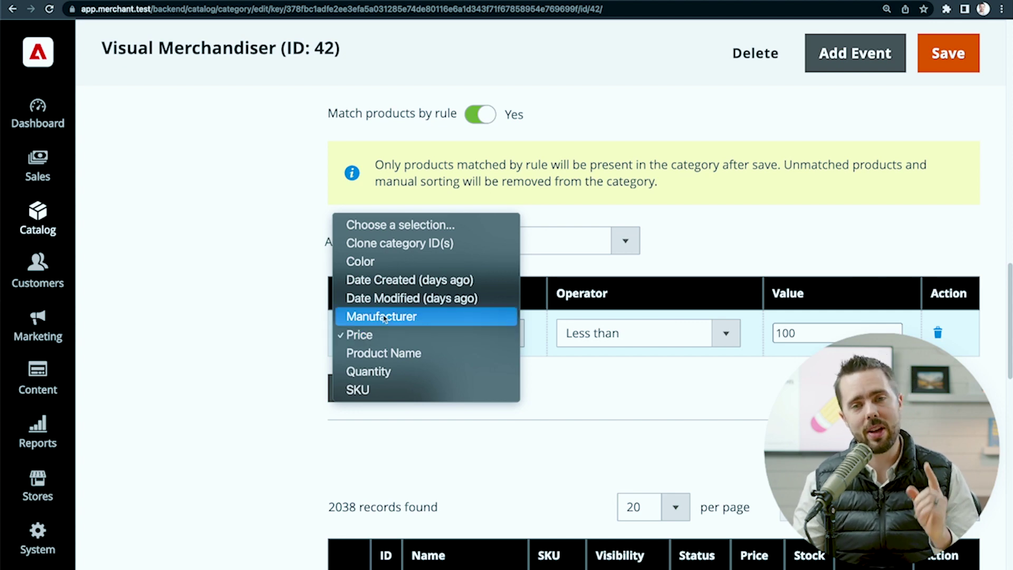
# Switch to the Visual Merchandiser configuration page and examine the Visible Attributes for Category Rules and the stock and color settings.
pyautogui.click(203, 204)
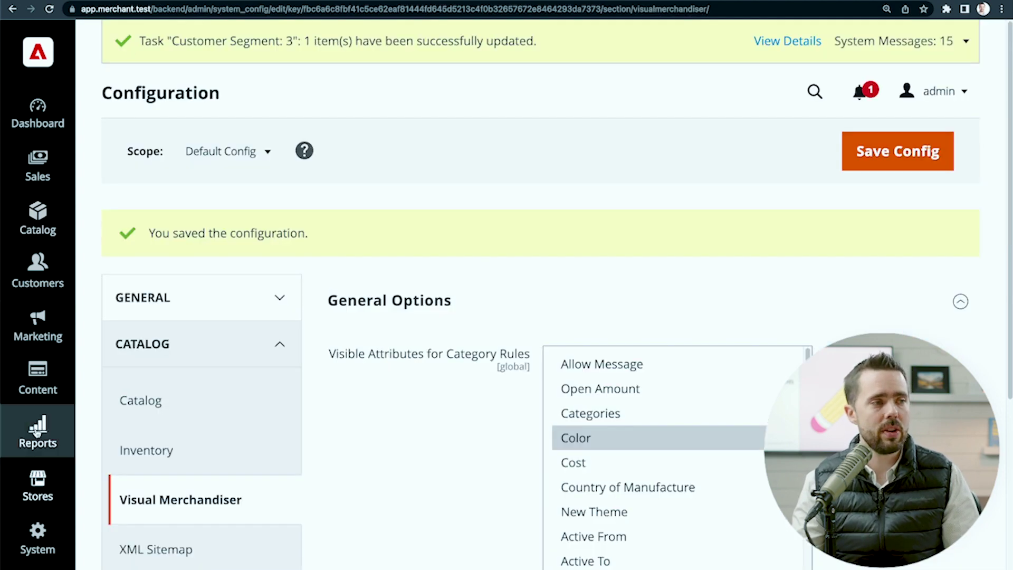
pyautogui.scroll(-2, 185, 414)
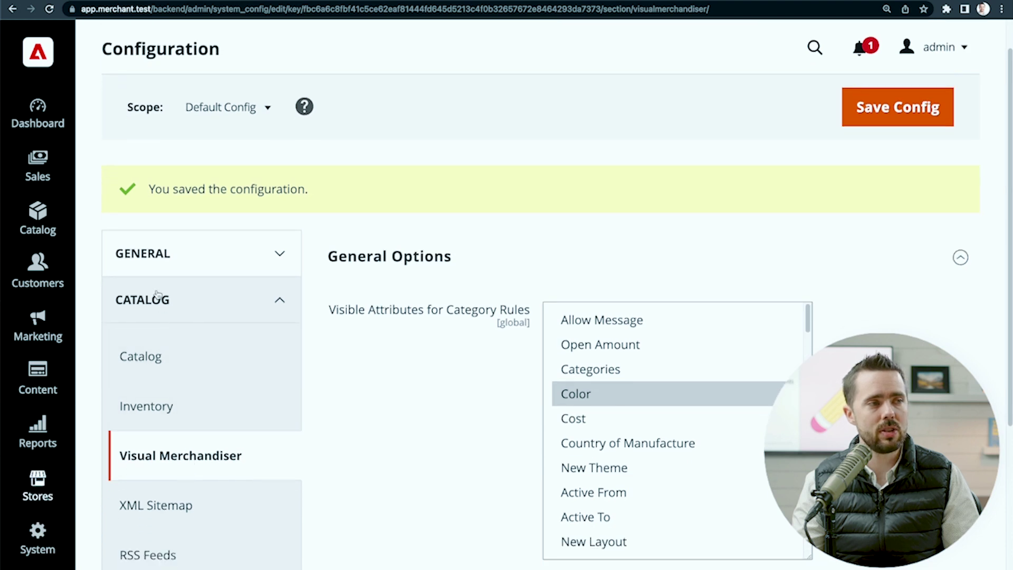
pyautogui.scroll(-1, 657, 390)
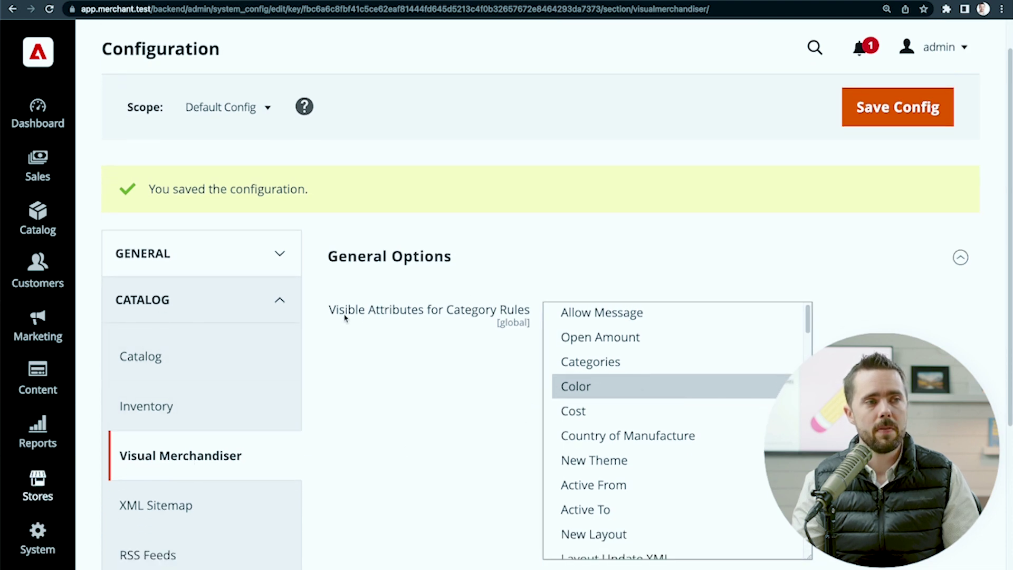
pyautogui.moveTo(344, 316); pyautogui.dragTo(495, 311)
pyautogui.scroll(-2, 475, 318)
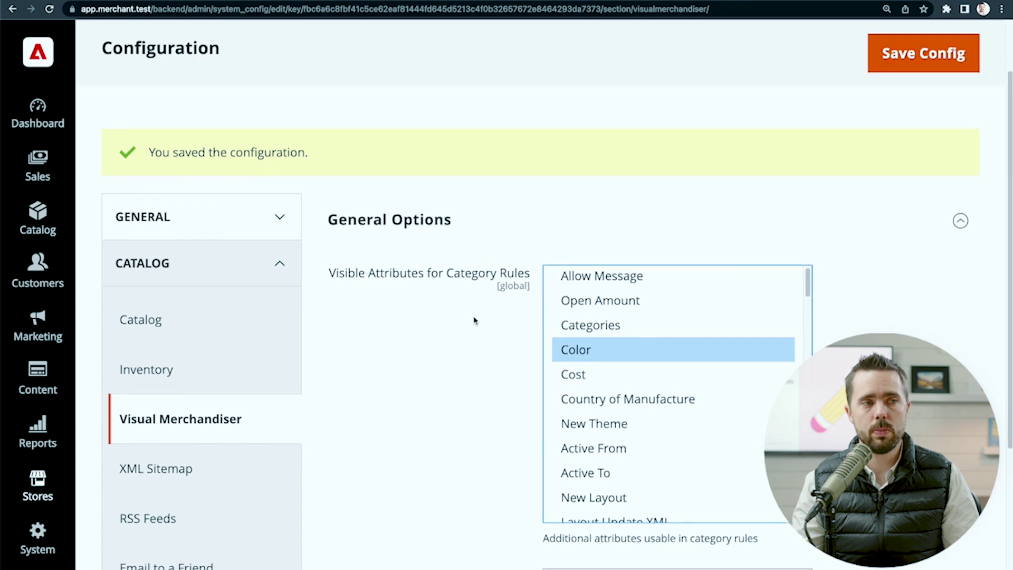
pyautogui.scroll(-1, 475, 319)
pyautogui.scroll(-6, 654, 385)
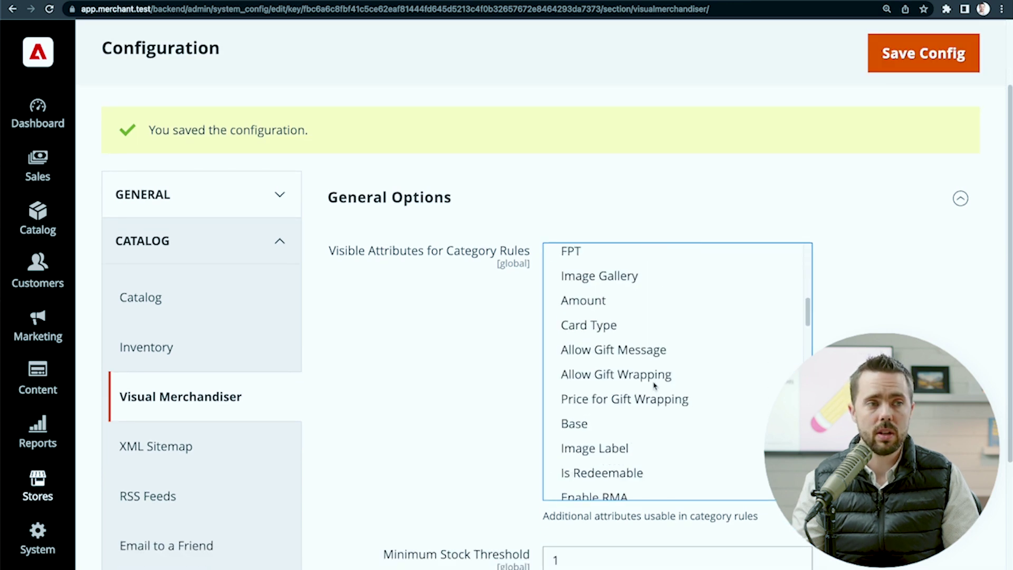
pyautogui.scroll(-5, 654, 385)
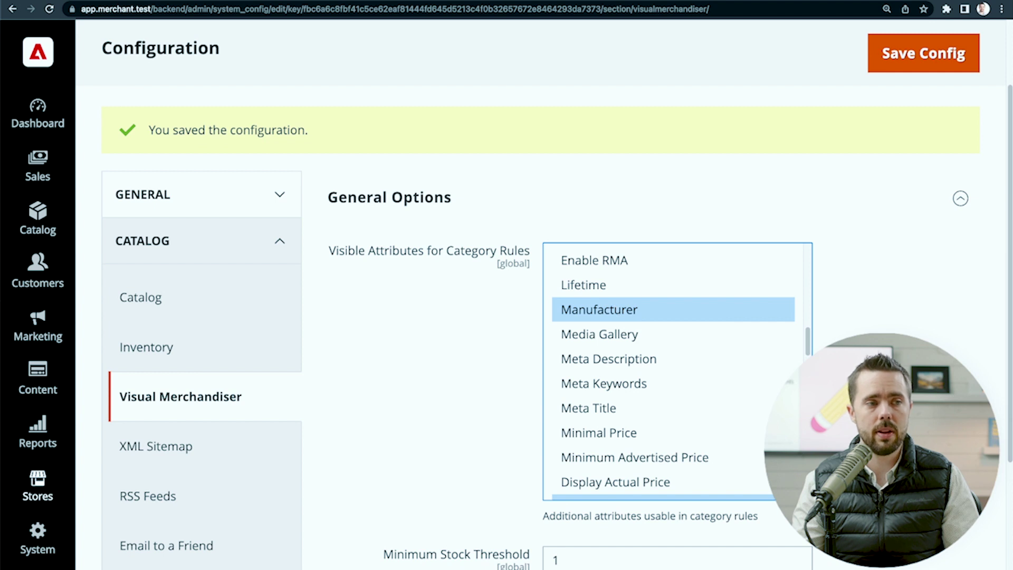
pyautogui.scroll(-3, 479, 511)
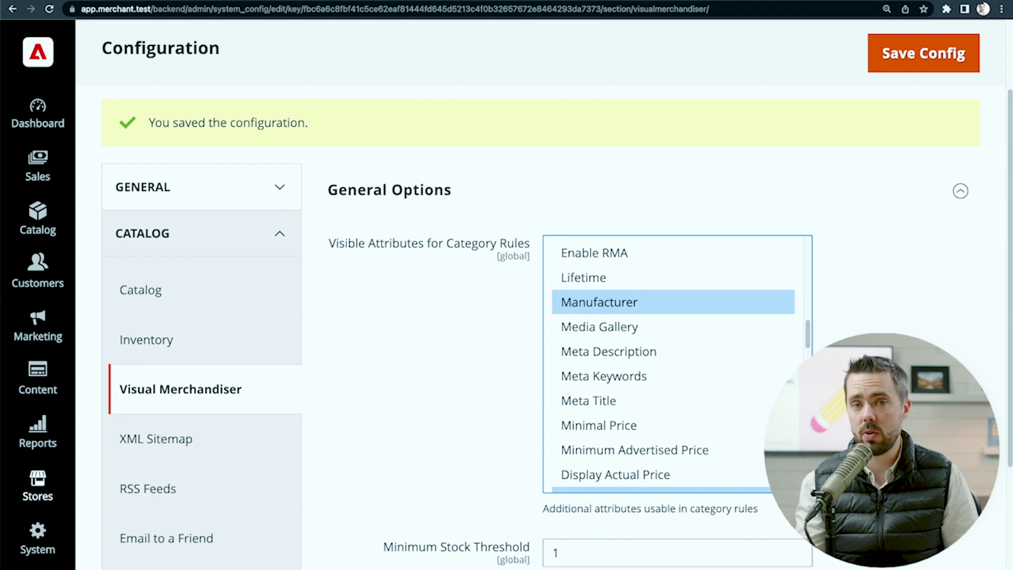
pyautogui.scroll(-2, 480, 510)
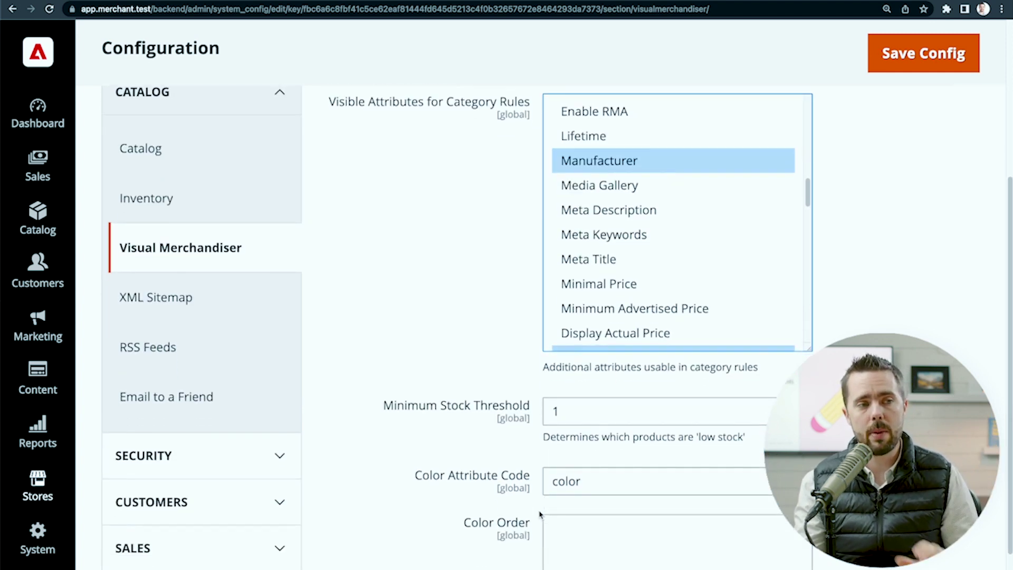
# Return to the Visual Merchandiser category and check the attribute choices of the price condition for Manufacturer.
pyautogui.click(85, 2)
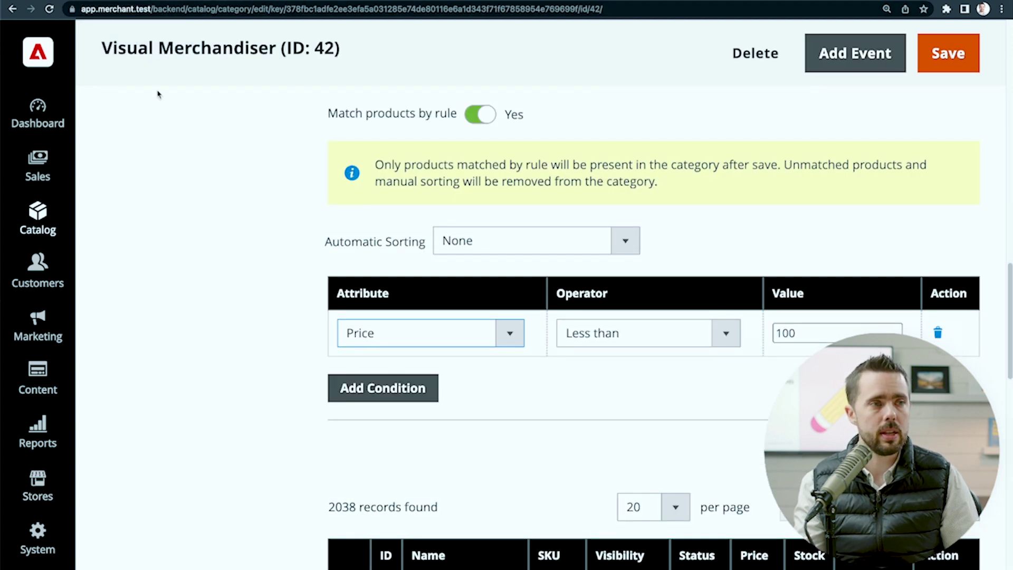
pyautogui.click(417, 333)
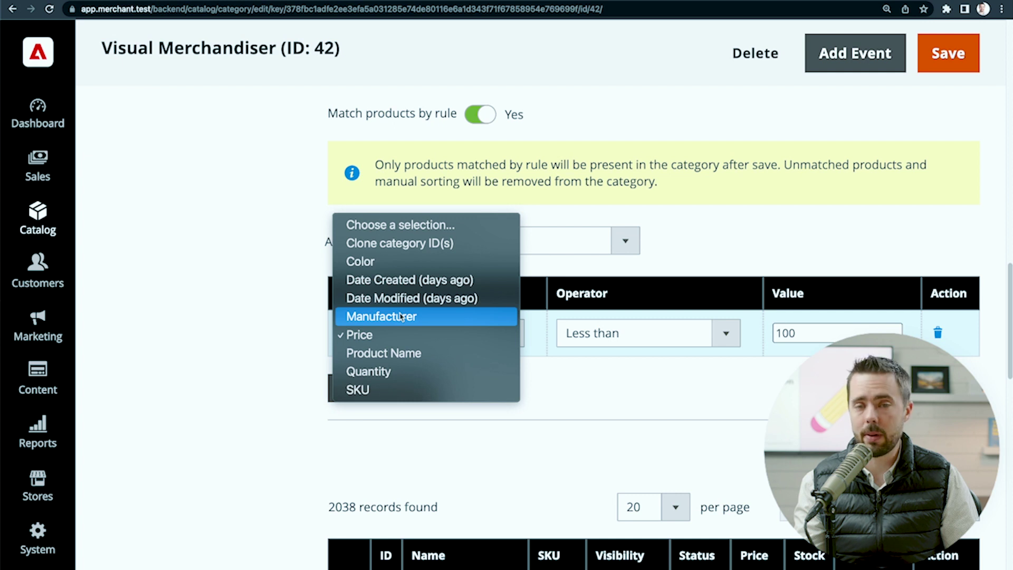
pyautogui.click(214, 378)
# Add a second rule condition for Manufacturer Equal to Bosche and combine it with the price condition using AND logic.
pyautogui.click(374, 387)
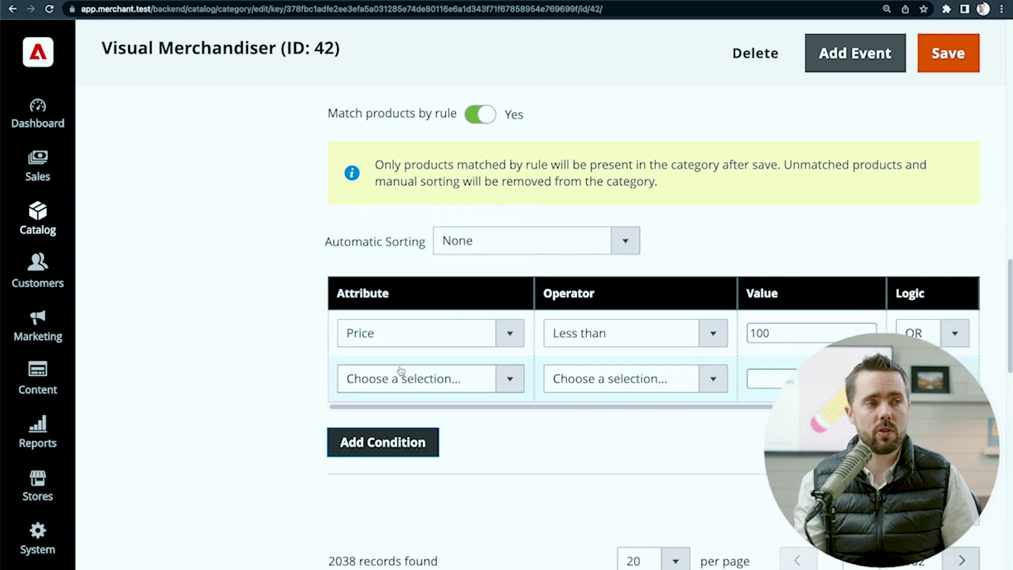
pyautogui.click(399, 378)
pyautogui.click(406, 471)
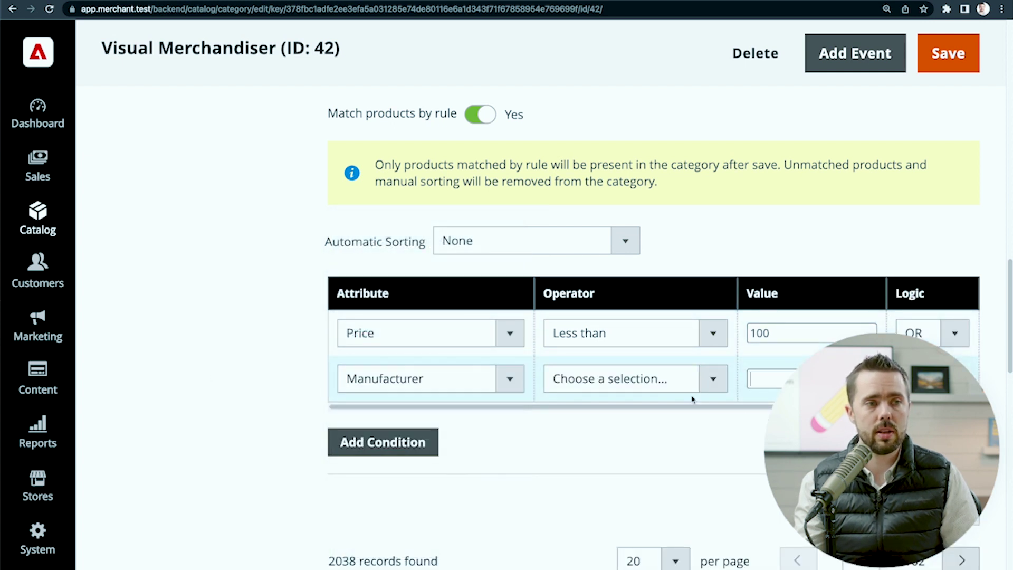
pyautogui.click(636, 387)
pyautogui.click(661, 397)
pyautogui.click(779, 378)
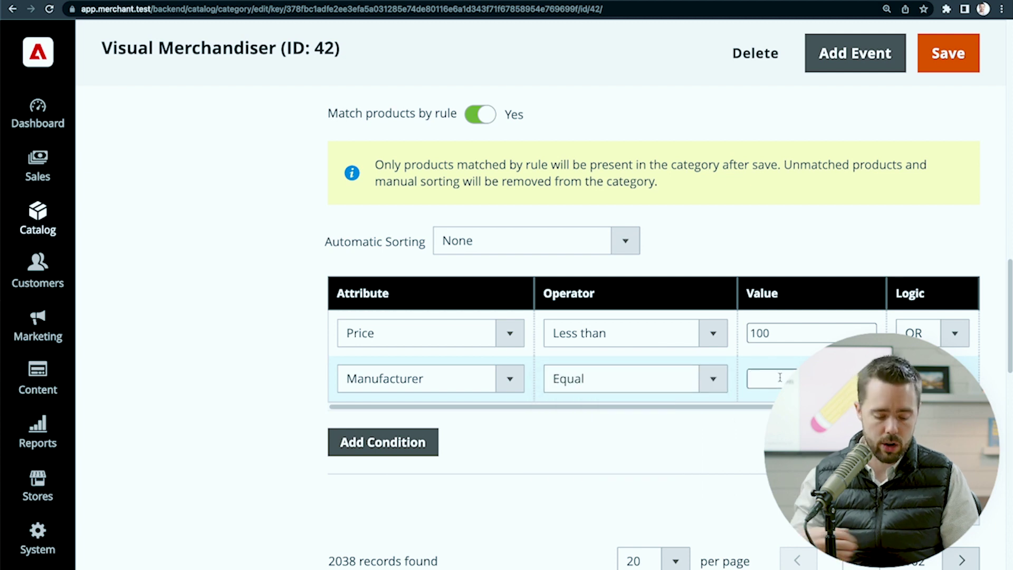
pyautogui.write('Bosche')
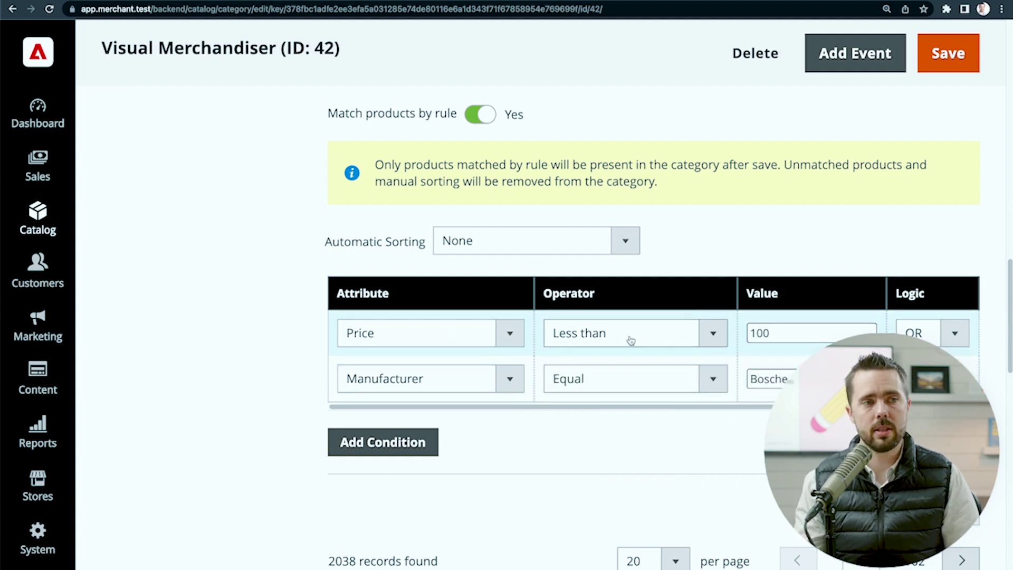
pyautogui.click(950, 337)
pyautogui.click(948, 345)
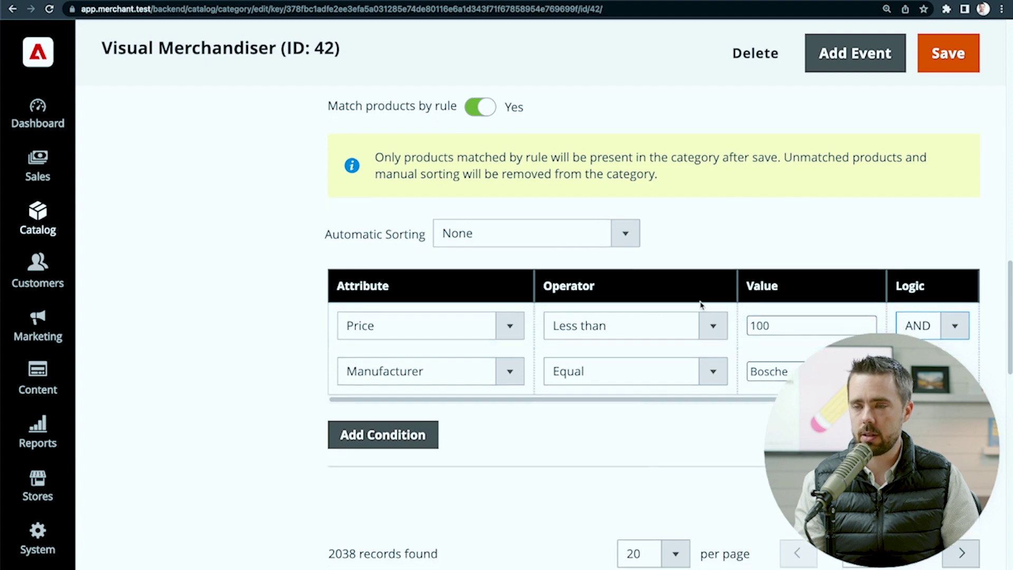
# Set the Manufacturer condition's value to Milwaukee and save the category.
pyautogui.scroll(-3, 702, 311)
pyautogui.scroll(-1, 337, 344)
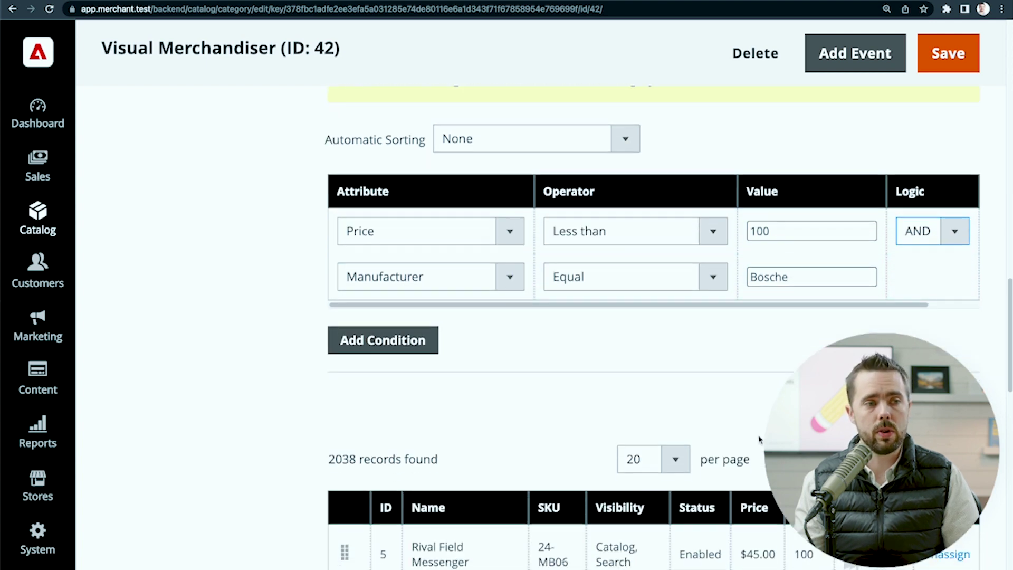
pyautogui.scroll(5, 510, 394)
pyautogui.click(509, 404)
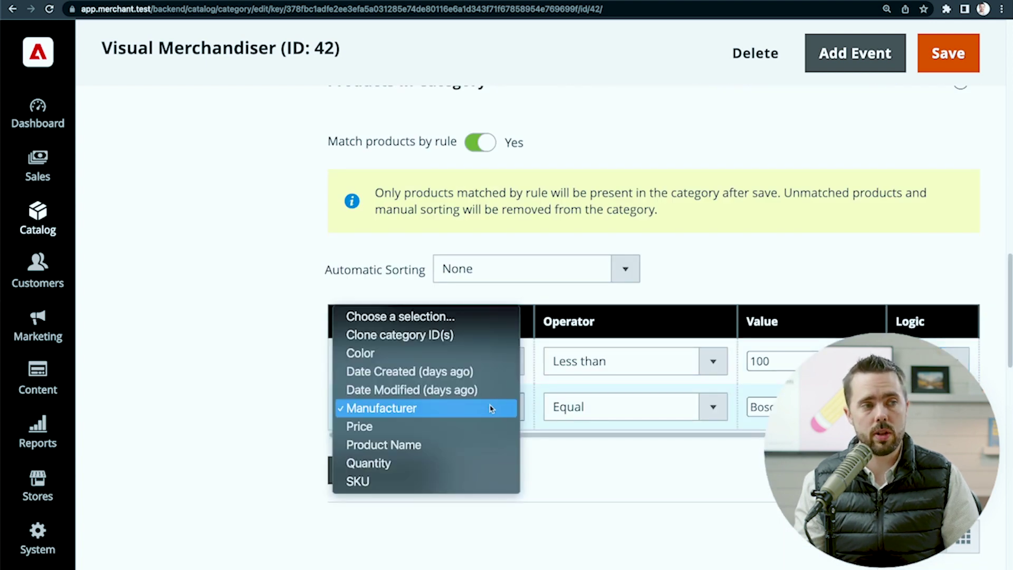
pyautogui.click(786, 407)
pyautogui.doubleClick(786, 406)
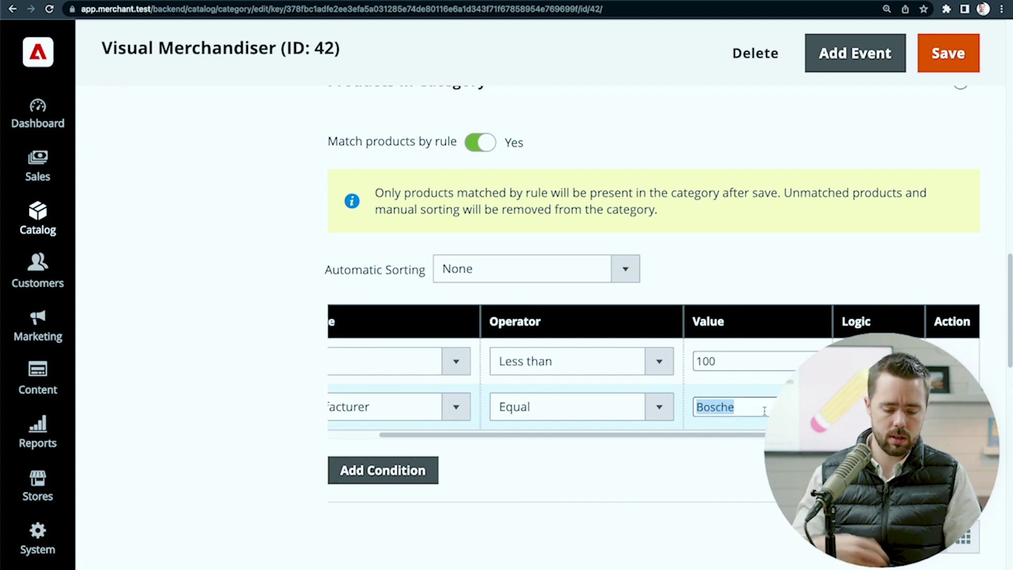
pyautogui.write('Milwaukee')
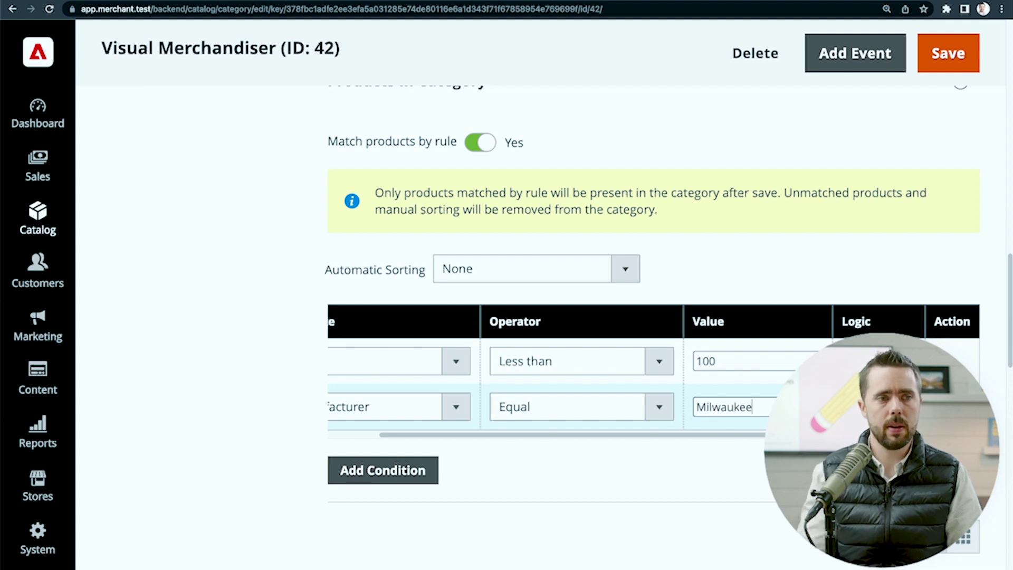
pyautogui.click(940, 59)
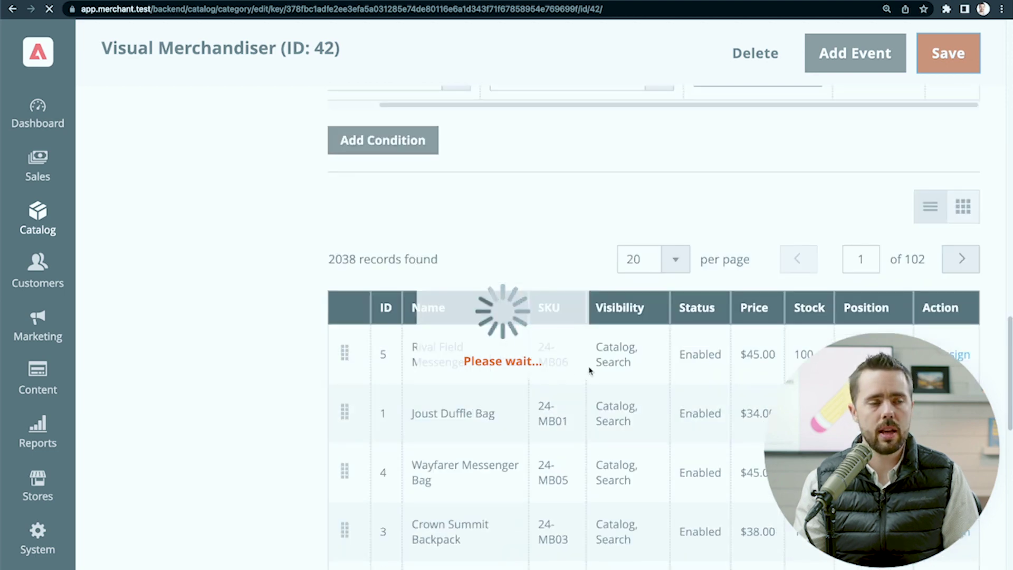
# Check the matched products in the saved category's Products in Category section and remove the Manufacturer condition.
pyautogui.scroll(-7, 635, 369)
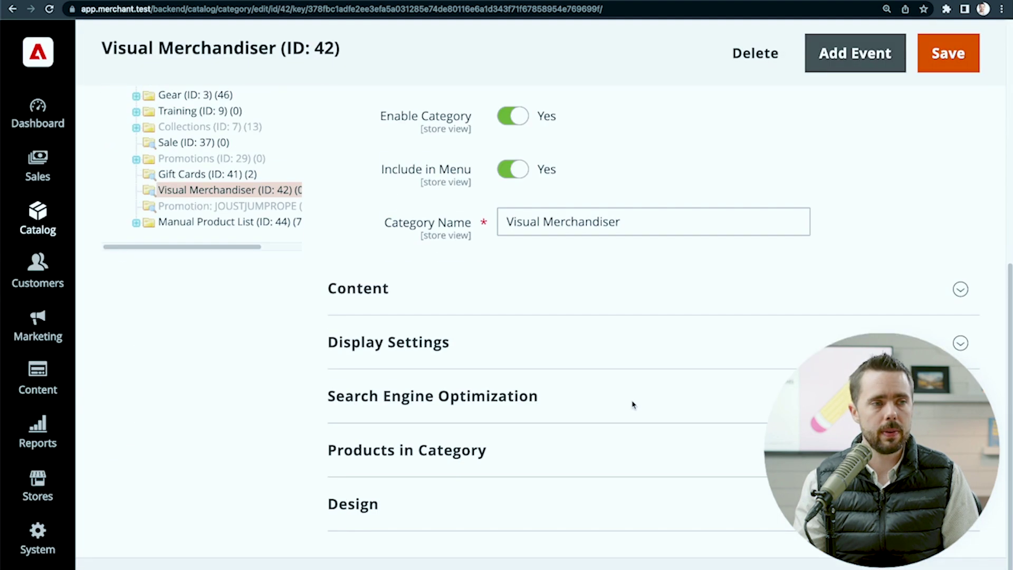
pyautogui.click(486, 452)
pyautogui.scroll(-12, 486, 462)
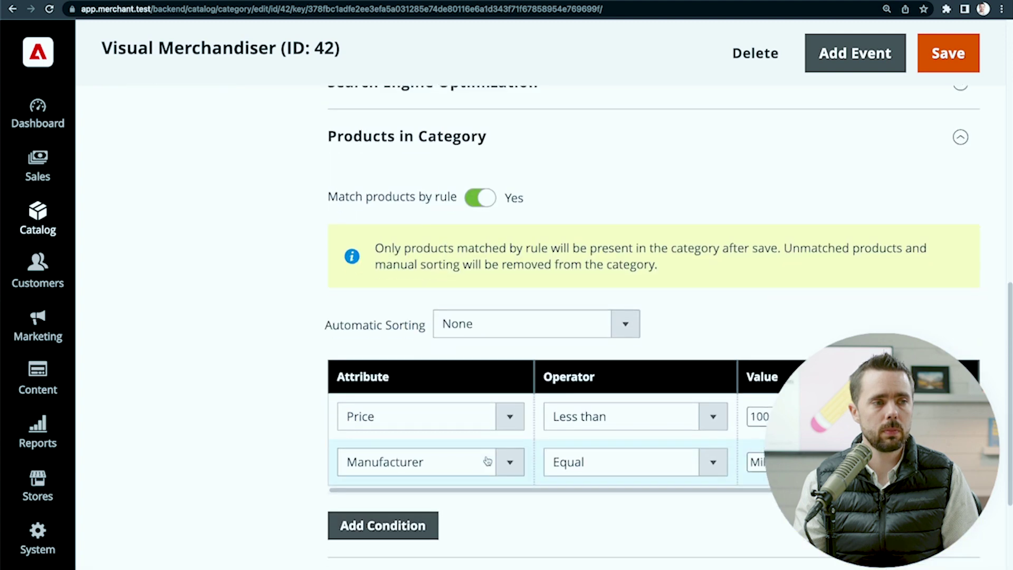
pyautogui.scroll(1, 533, 364)
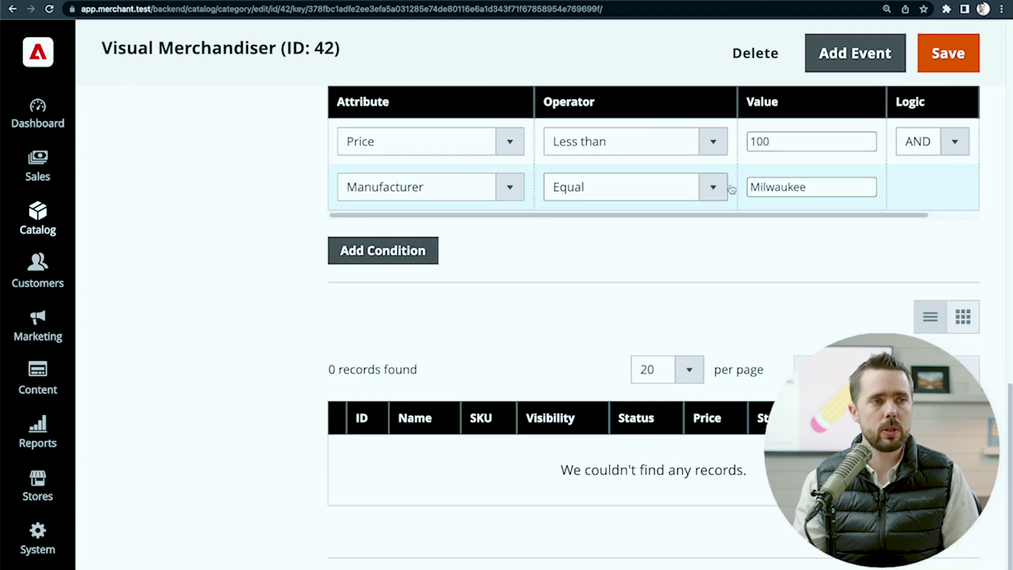
pyautogui.hscroll(2, 731, 187)
pyautogui.click(941, 187)
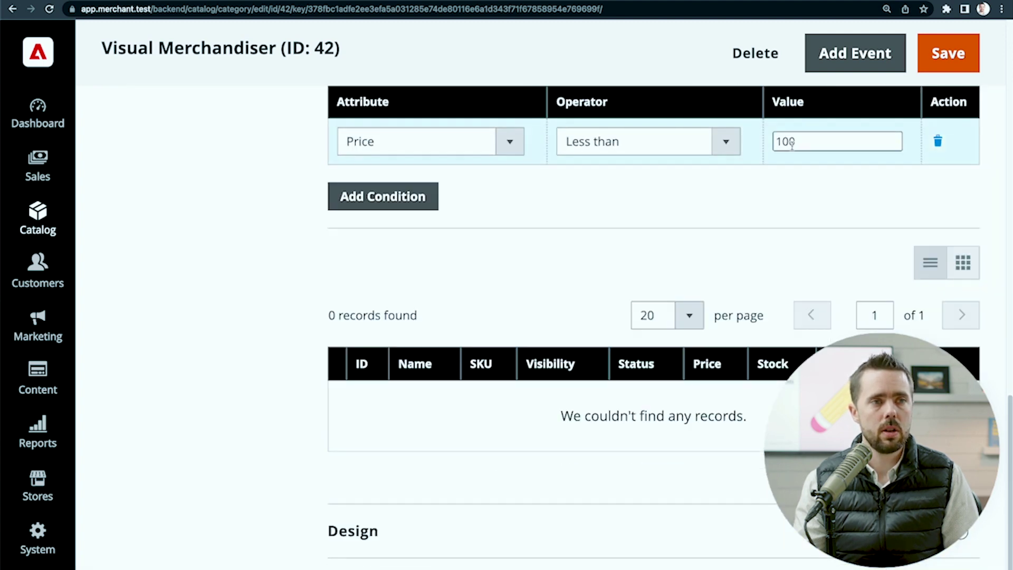
# Set the price condition's value to 10 and save the category.
pyautogui.doubleClick(791, 142)
pyautogui.write('10')
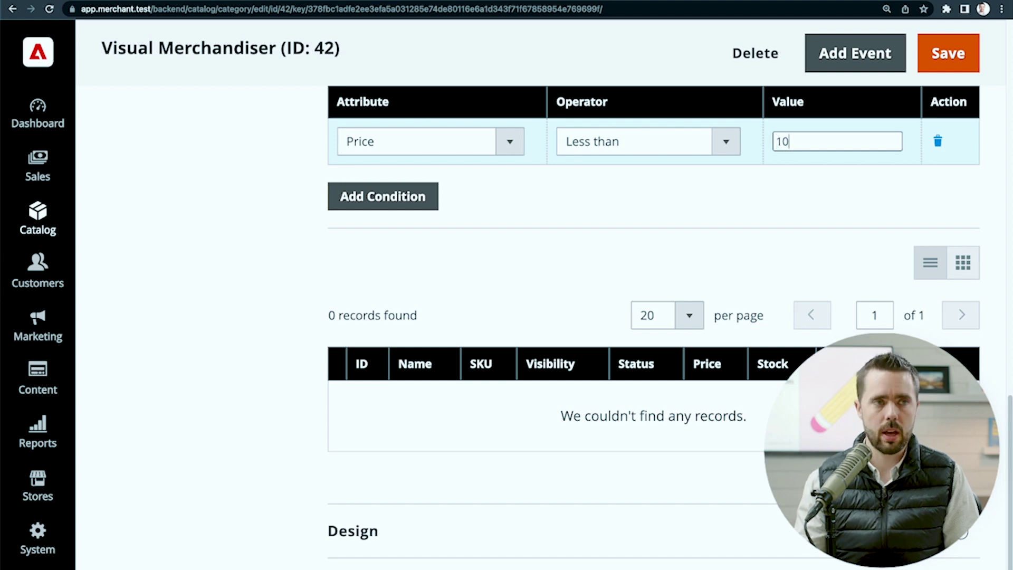
pyautogui.click(947, 53)
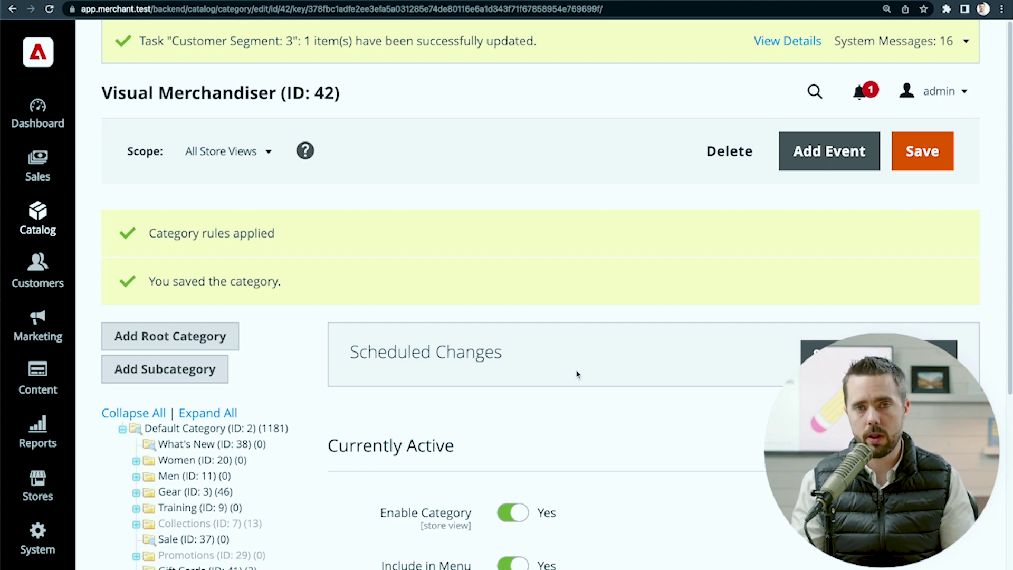
# Look through the saved category's Content section, including the category image, description and CMS block settings.
pyautogui.scroll(-10, 559, 459)
pyautogui.click(432, 305)
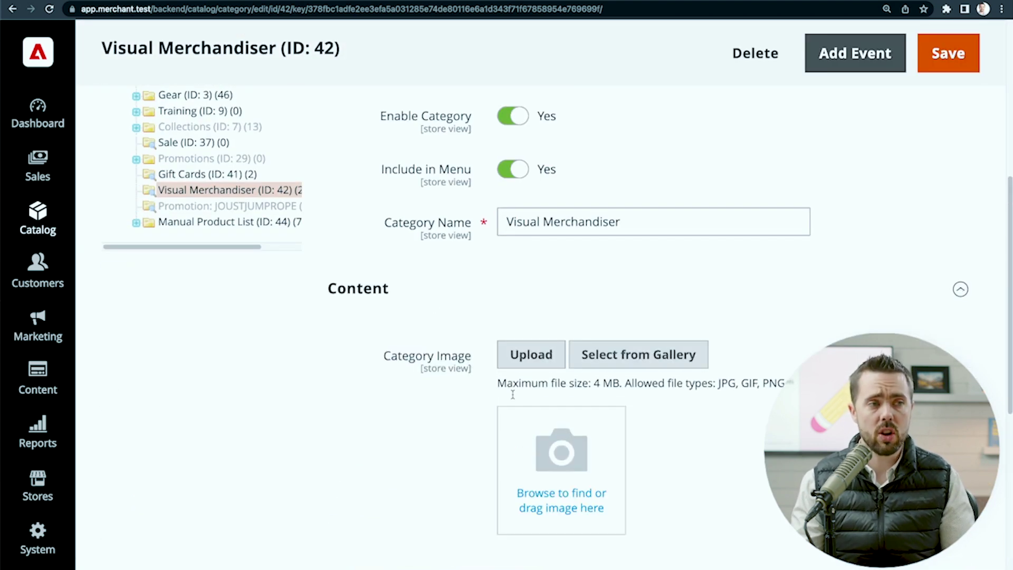
pyautogui.scroll(-4, 500, 438)
pyautogui.scroll(-5, 606, 264)
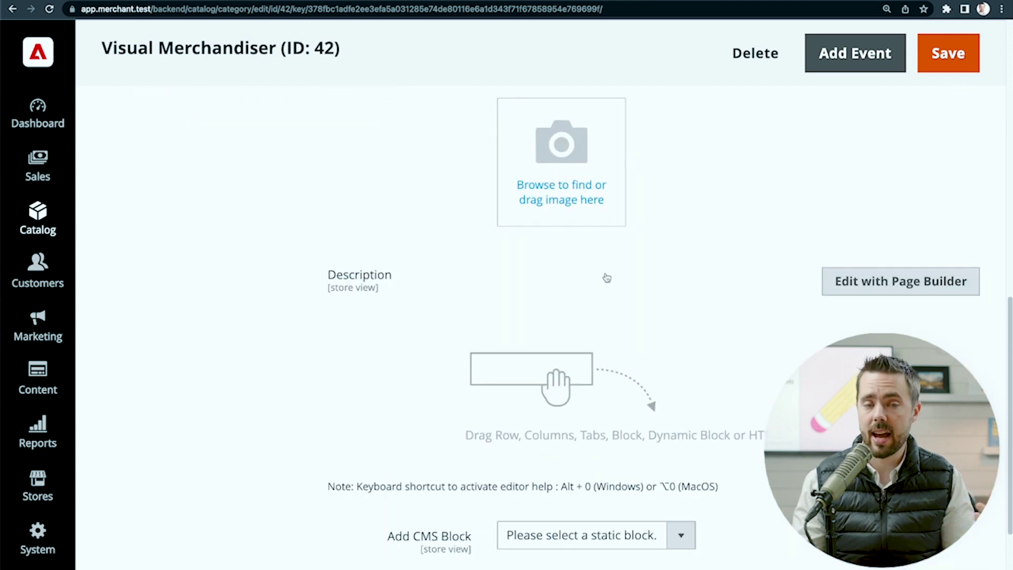
pyautogui.scroll(5, 607, 277)
pyautogui.scroll(-6, 606, 279)
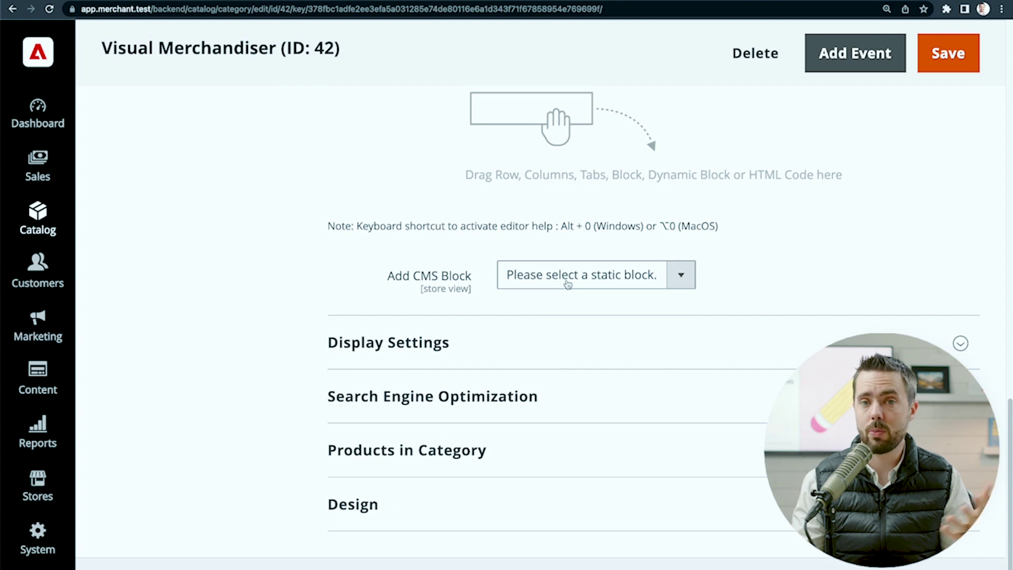
# Look at the Search Engine Optimization settings and reopen Products in Category to review the products matched by the price rule.
pyautogui.click(515, 391)
pyautogui.scroll(-2, 496, 359)
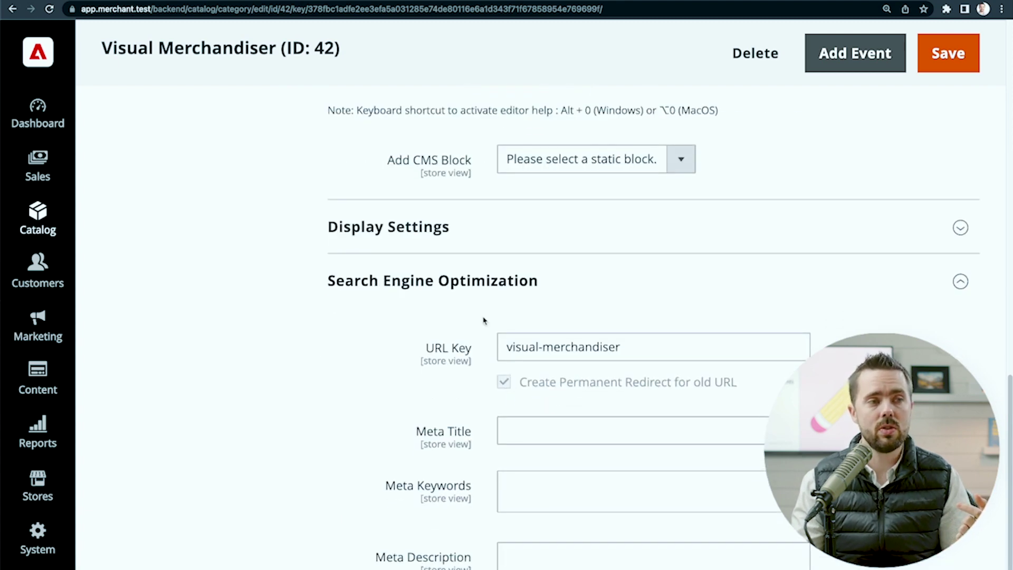
pyautogui.click(453, 280)
pyautogui.click(450, 448)
pyautogui.scroll(-8, 440, 401)
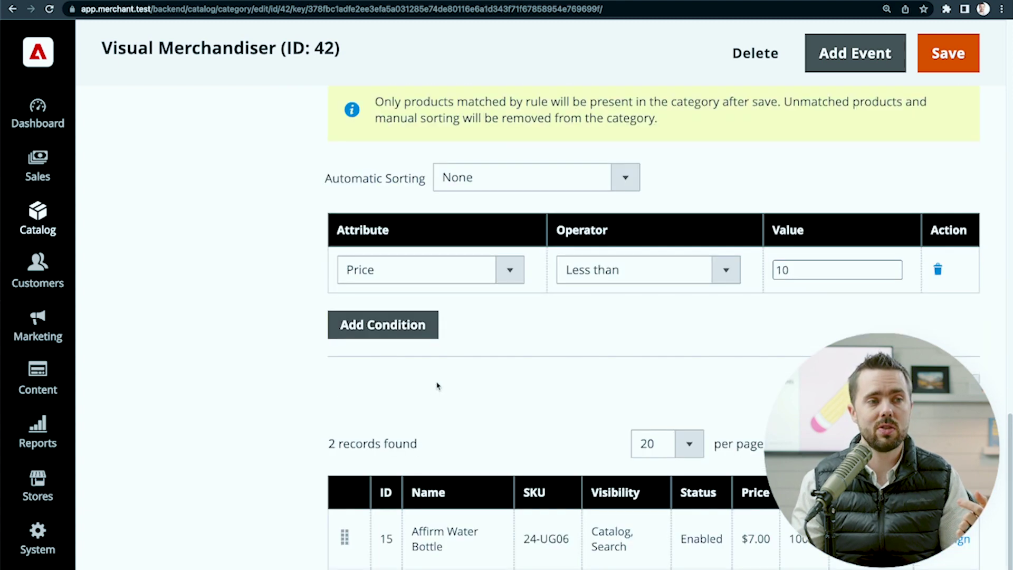